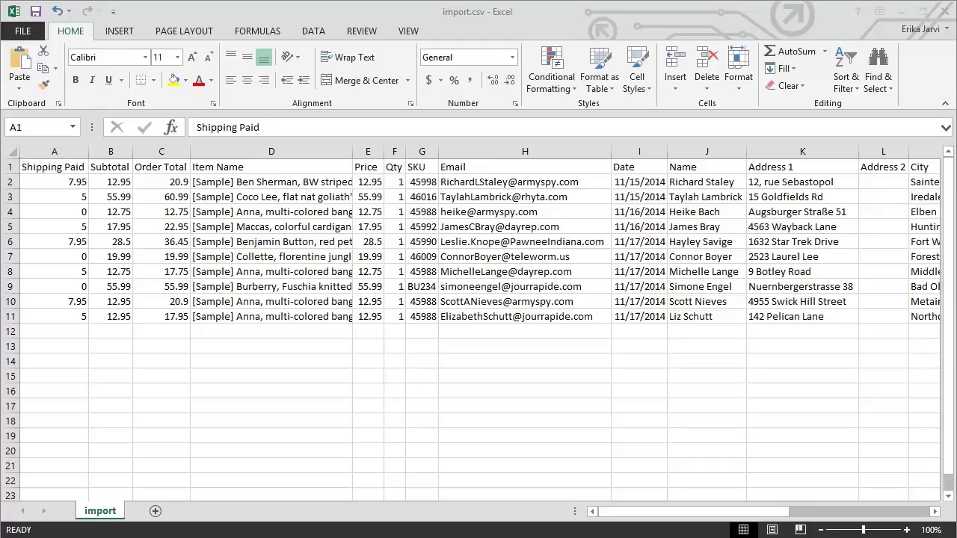
Bring the import.csv order sheet to the front and scroll across its columns.
{"action": "left_click", "coordinate": [546, 19]}
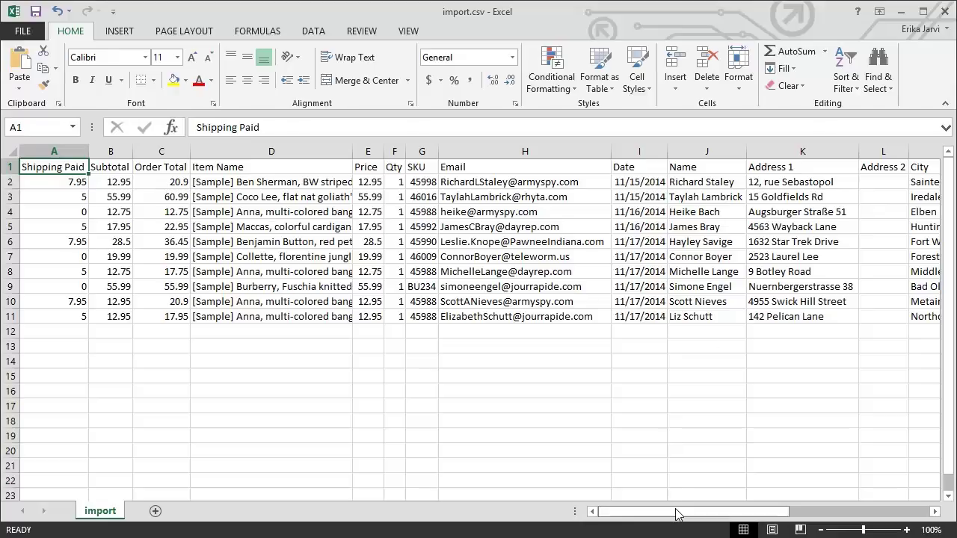
{"action": "mouse_move", "coordinate": [679, 513]}
{"action": "left_mouse_down"}
{"action": "mouse_move", "coordinate": [827, 511]}
{"action": "mouse_move", "coordinate": [677, 516]}
{"action": "left_mouse_up"}
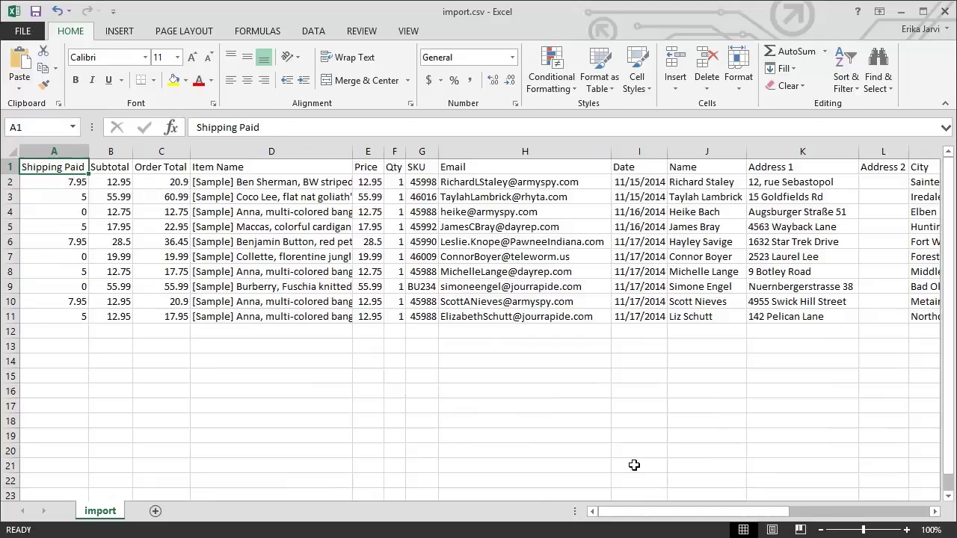
Insert a new column A headed 'Order #'.
{"action": "right_click", "coordinate": [58, 149]}
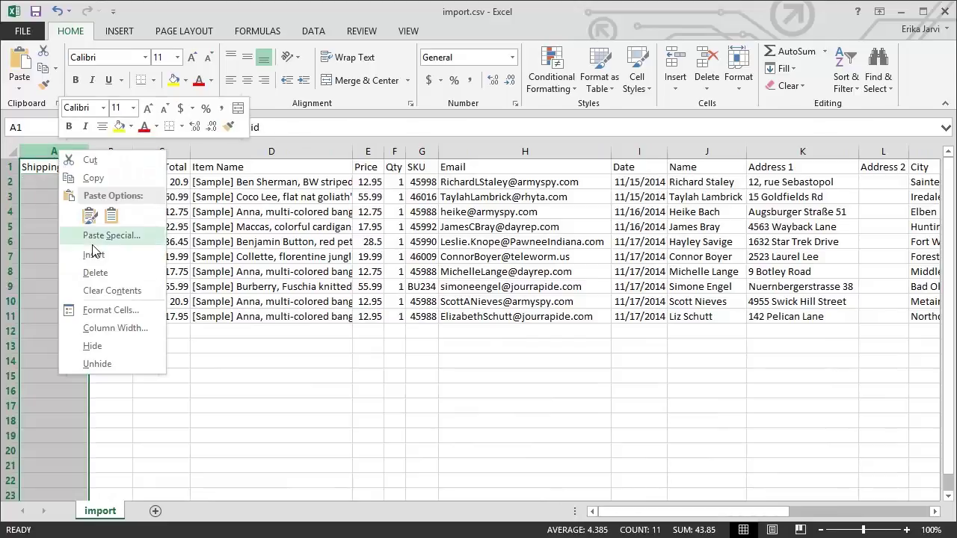
{"action": "left_click", "coordinate": [95, 256]}
{"action": "left_click", "coordinate": [43, 165]}
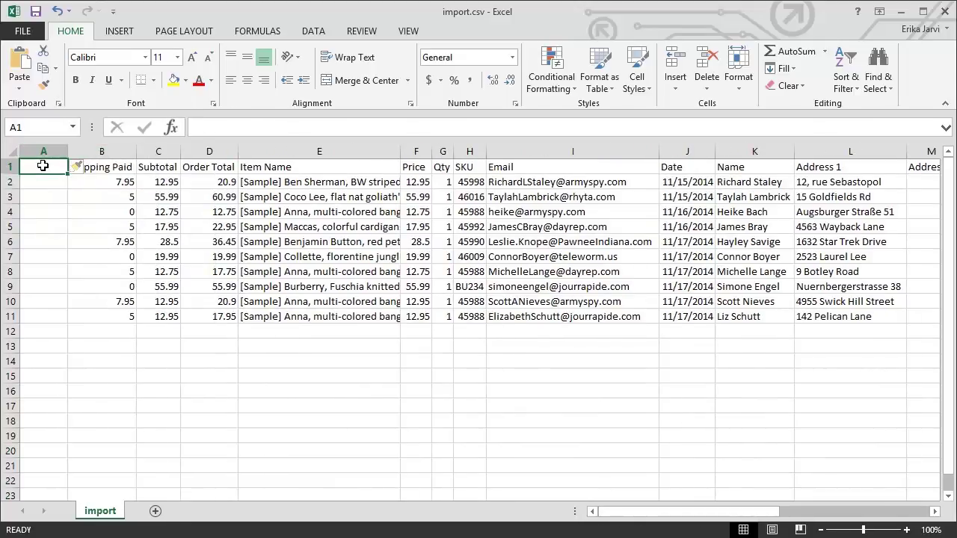
{"action": "type", "text": "Order"}
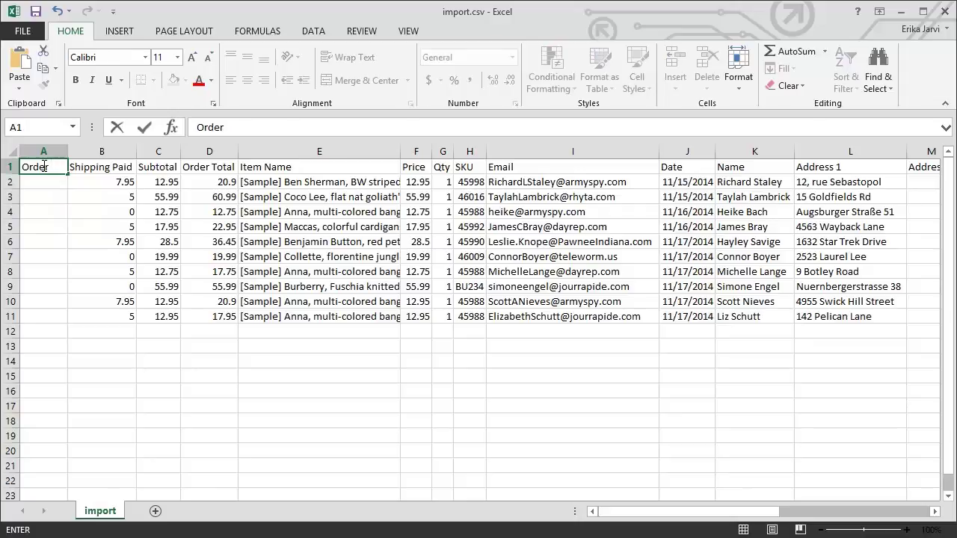
{"action": "type", "text": " #"}
{"action": "key", "text": "Return"}
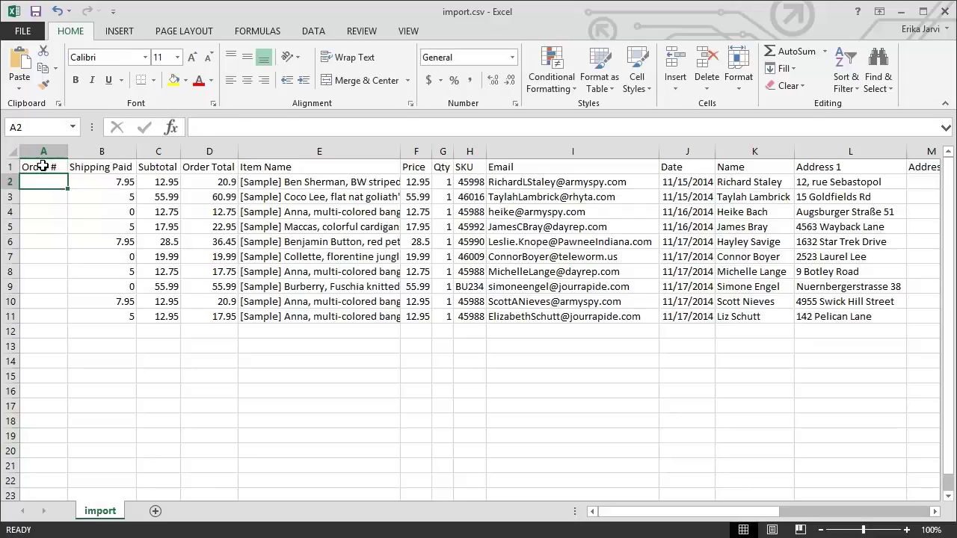
Enter AUTO in A2 and fill it down through A11.
{"action": "type", "text": "AUTO"}
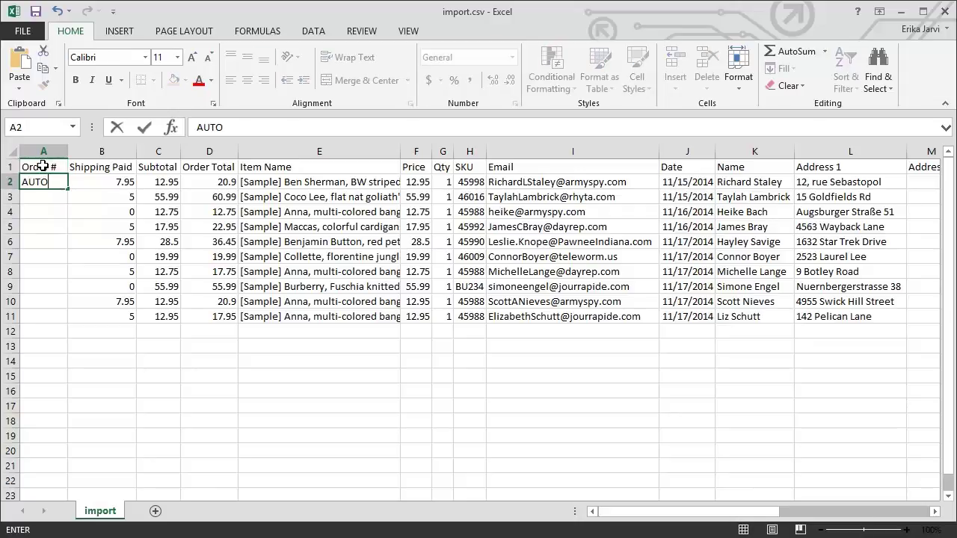
{"action": "key", "text": "Return"}
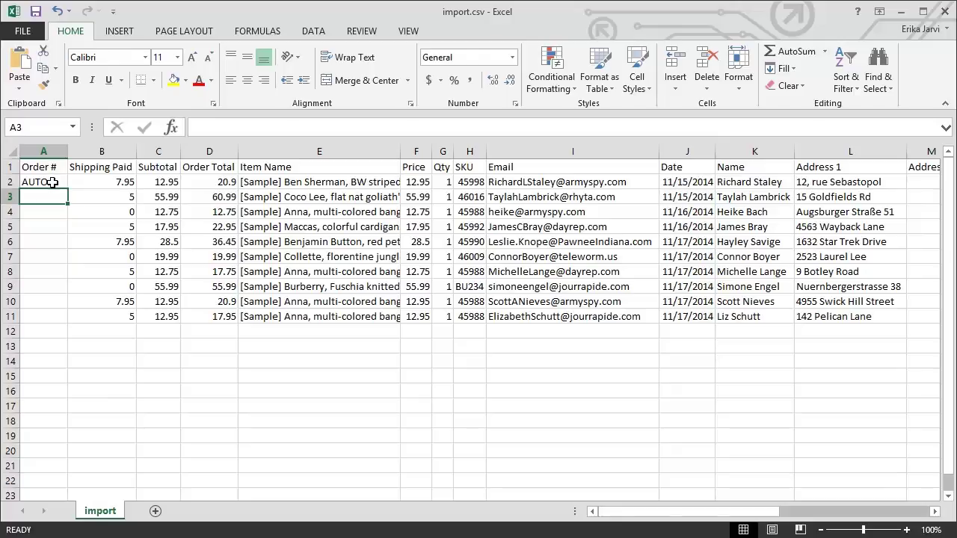
{"action": "left_click", "coordinate": [51, 185]}
{"action": "left_click_drag", "start_coordinate": [52, 193], "coordinate": [47, 316]}
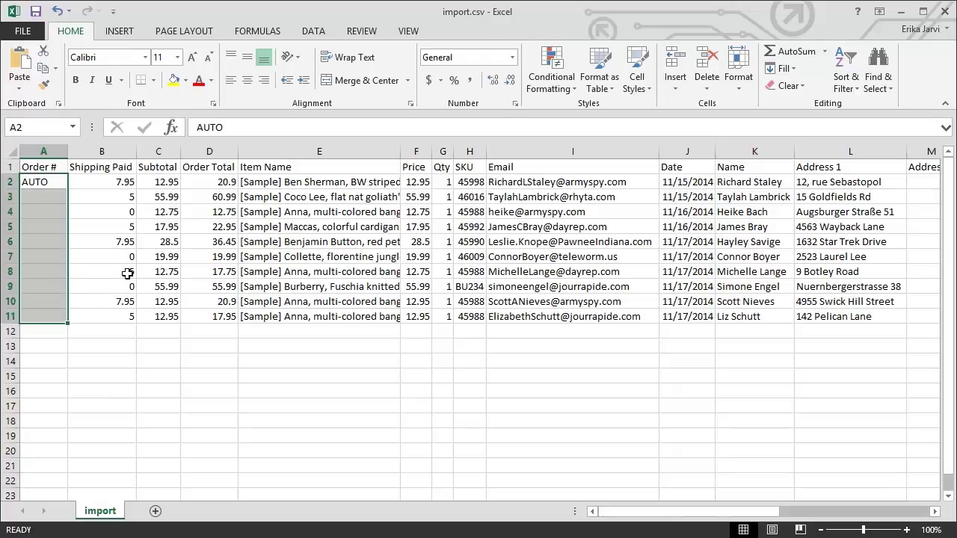
{"action": "key", "text": "ctrl+d"}
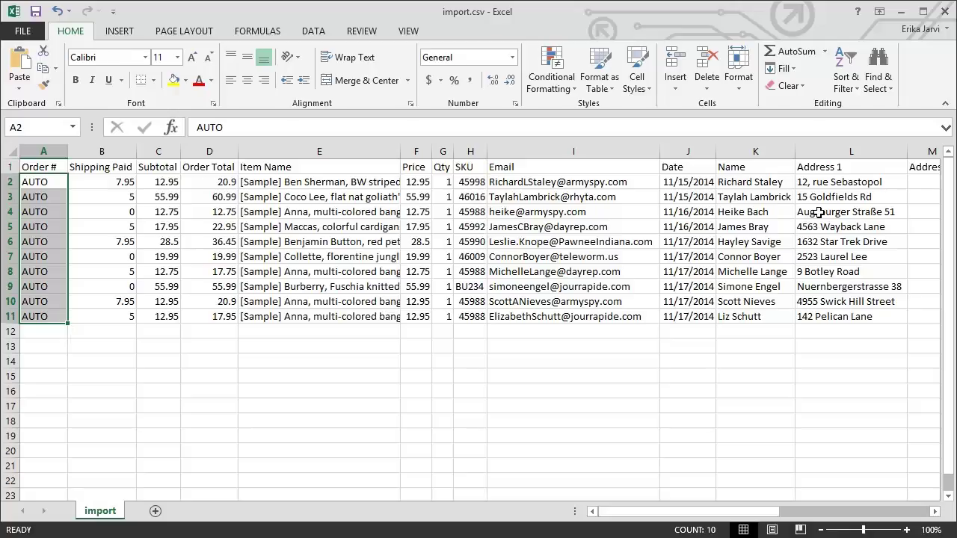
Change 'Straße' to 'Strasse' in the street address in cell L4.
{"action": "left_click", "coordinate": [858, 212]}
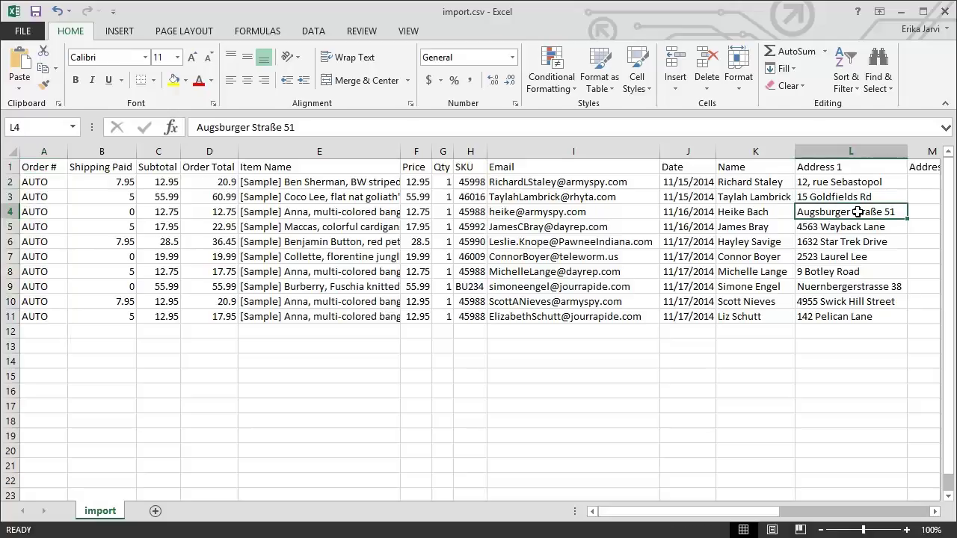
{"action": "left_click", "coordinate": [277, 128]}
{"action": "left_click", "coordinate": [277, 128]}
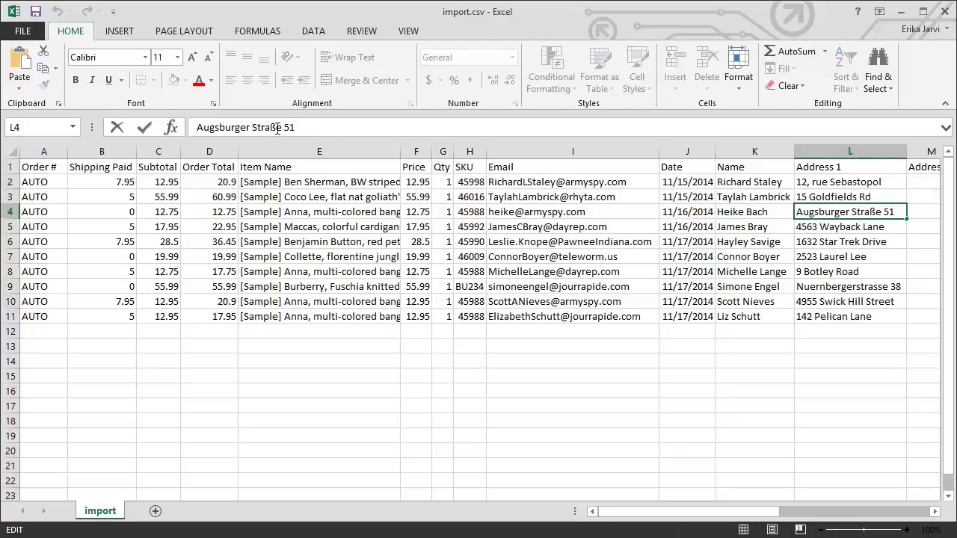
{"action": "key", "text": "BackSpace"}
{"action": "type", "text": "ss"}
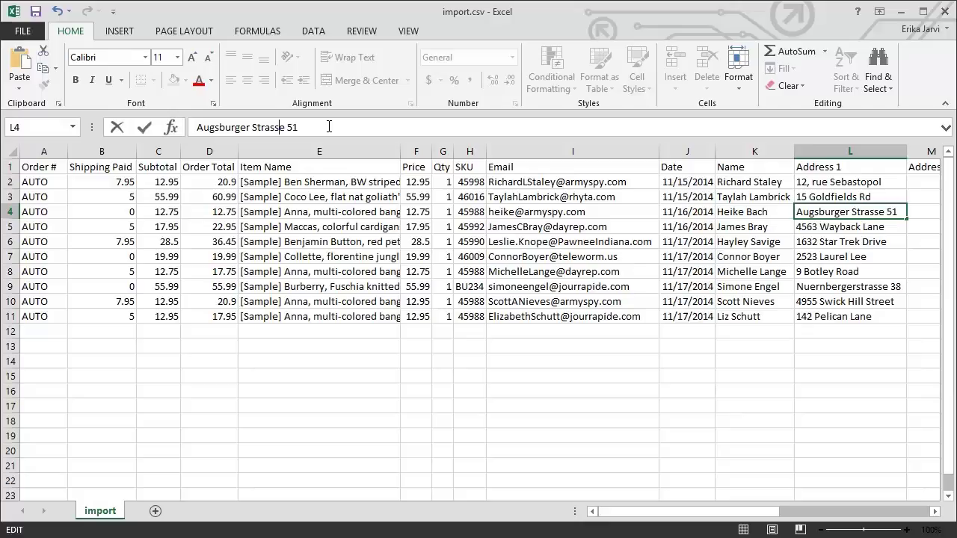
{"action": "key", "text": "Return"}
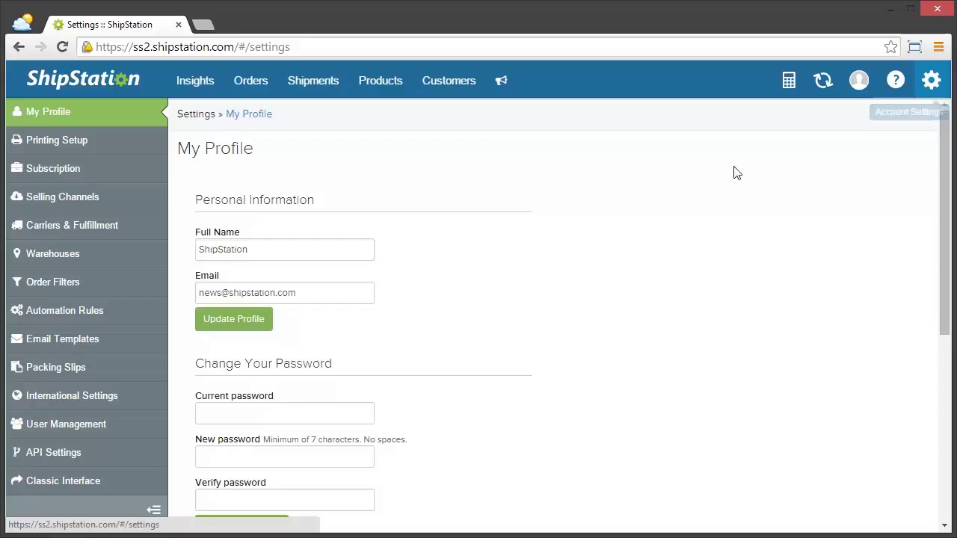
Open Selling Channels, check the Manual Orders connection settings, and cancel without changes.
{"action": "left_click", "coordinate": [100, 208]}
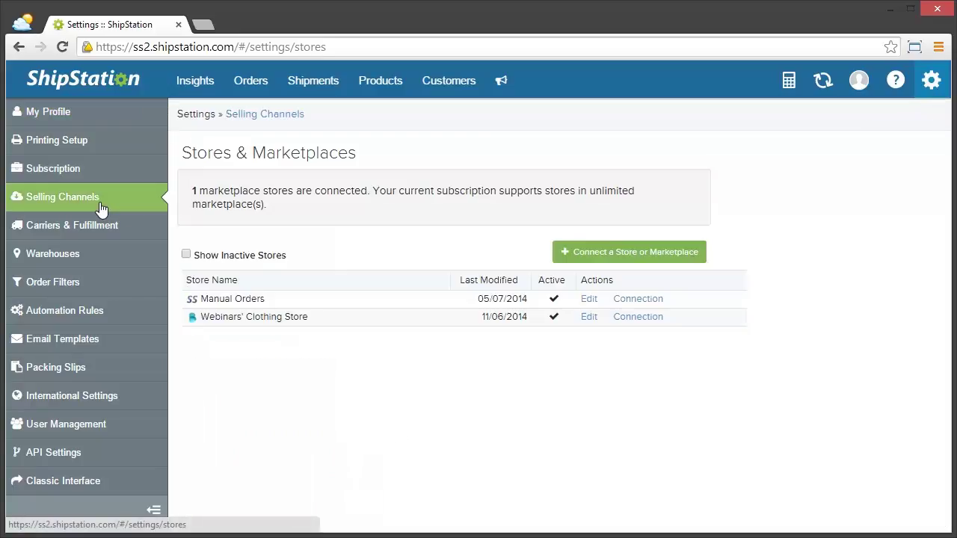
{"action": "left_click", "coordinate": [628, 300]}
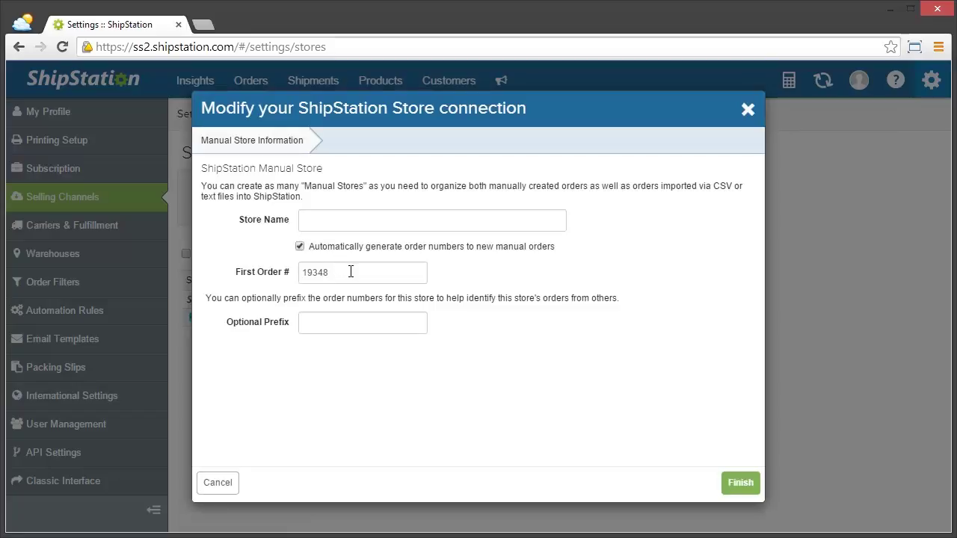
{"action": "left_click", "coordinate": [215, 483]}
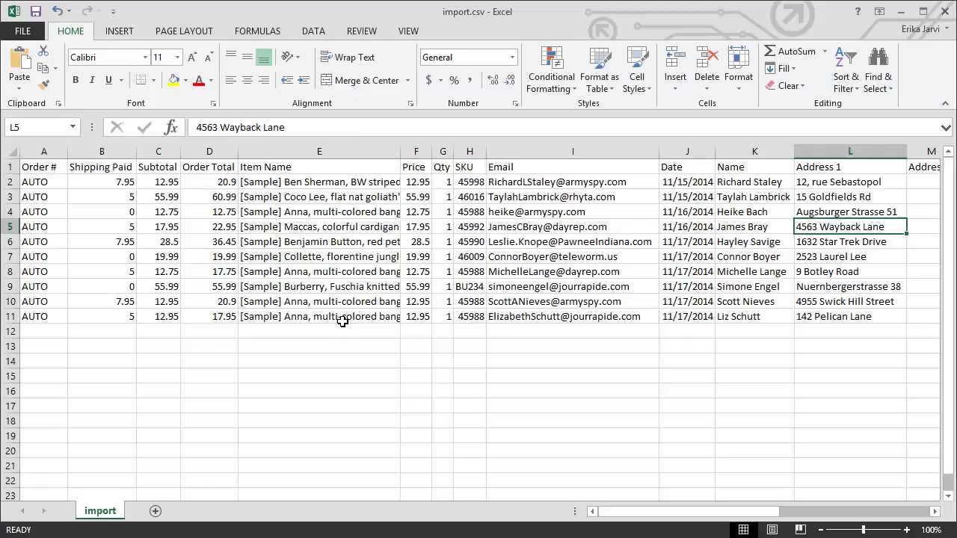
Save import.csv, keeping it in CSV format.
{"action": "left_click", "coordinate": [343, 323]}
{"action": "key", "text": "ctrl+s"}
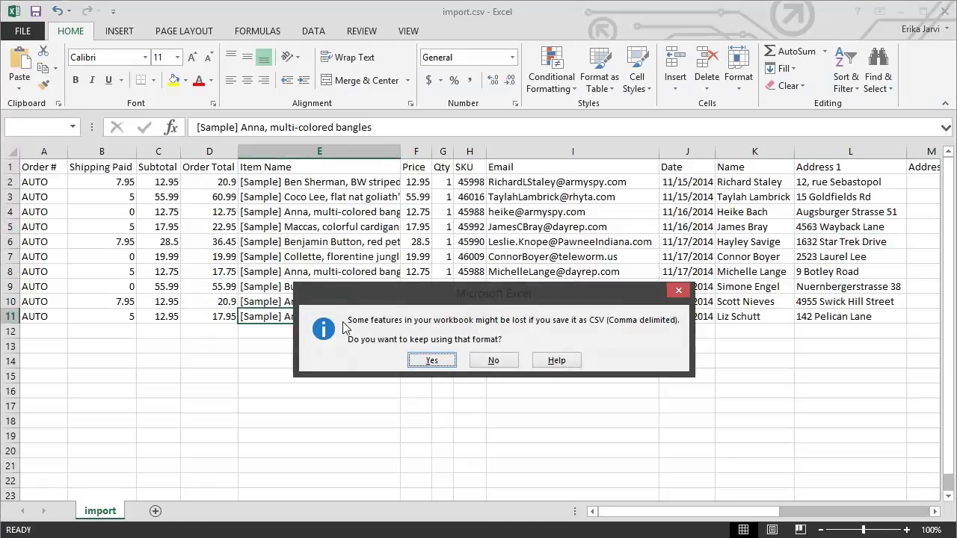
{"action": "left_click", "coordinate": [433, 362]}
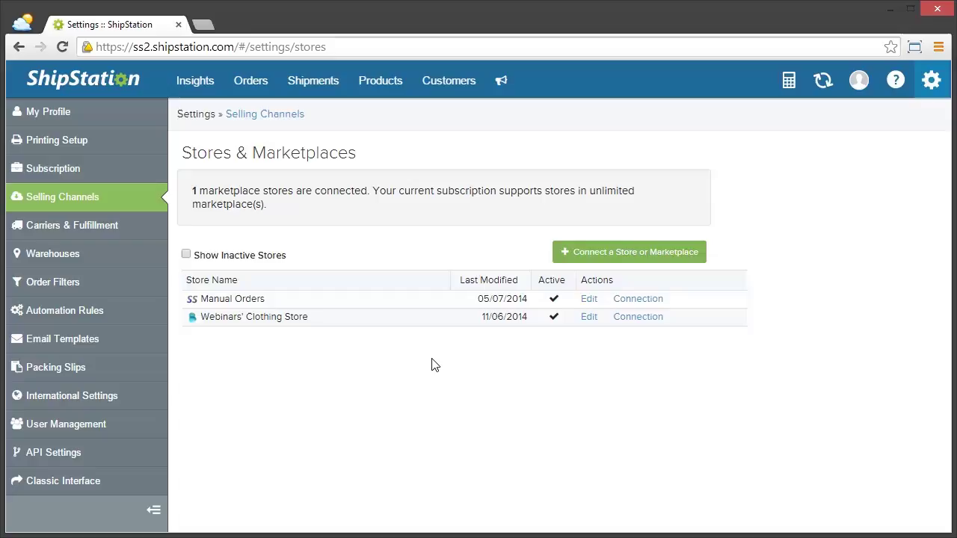
Start an order import from Orders via Other Actions > Import Orders.
{"action": "left_click", "coordinate": [252, 83]}
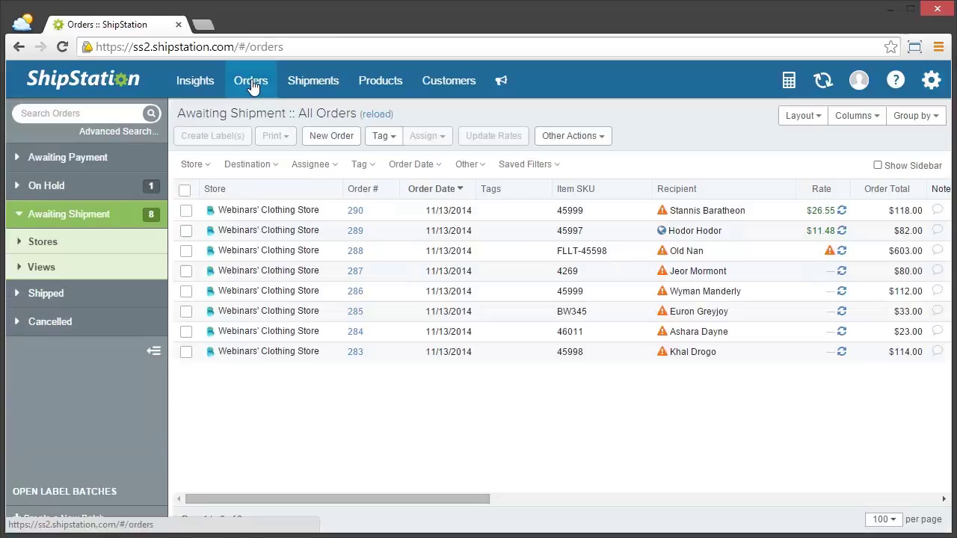
{"action": "left_click", "coordinate": [598, 140]}
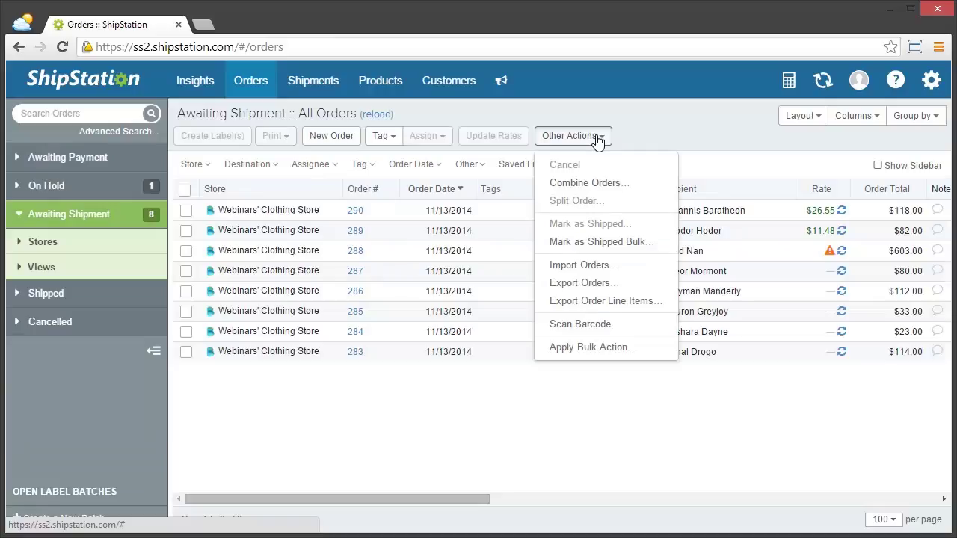
{"action": "left_click", "coordinate": [583, 267]}
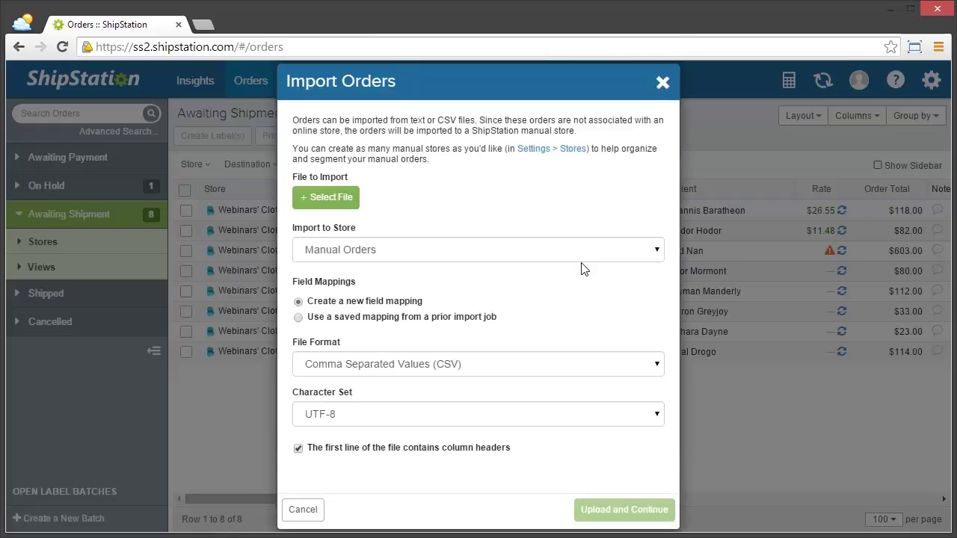
Select import.csv from the CSVs folder and upload it for Manual Orders.
{"action": "left_click", "coordinate": [329, 198]}
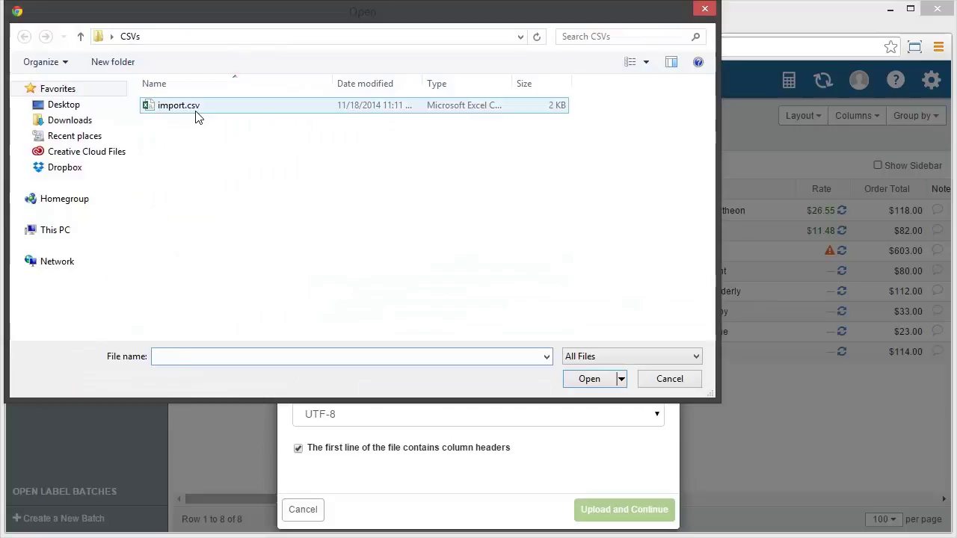
{"action": "left_click", "coordinate": [198, 112]}
{"action": "left_click", "coordinate": [580, 379]}
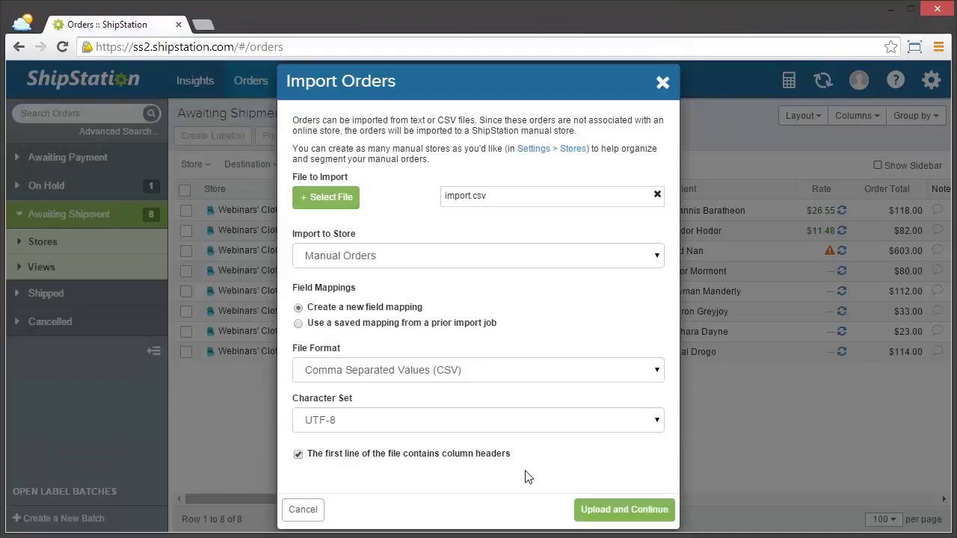
{"action": "left_click", "coordinate": [616, 512]}
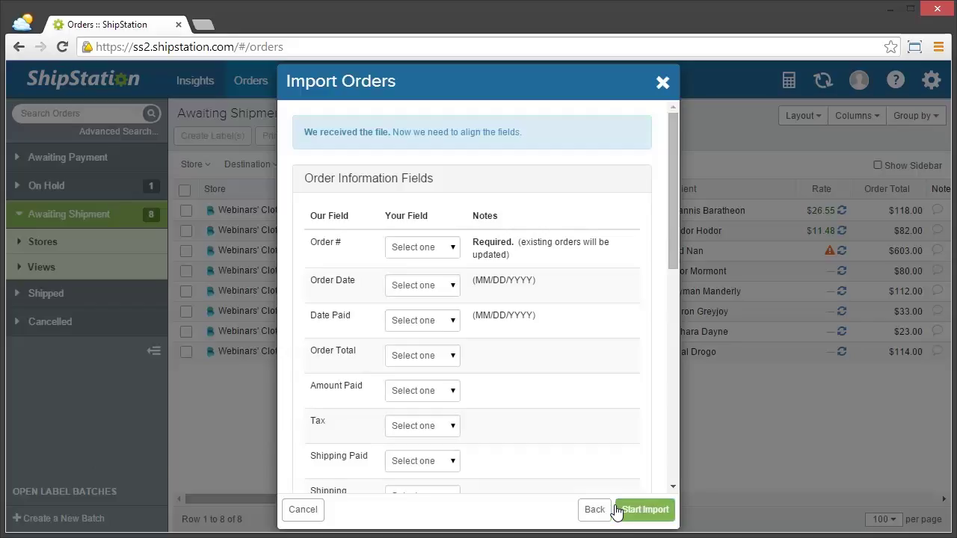
Map Order #, Order Date and Order Total to the Order #, Date and Order Total columns.
{"action": "left_click", "coordinate": [448, 249]}
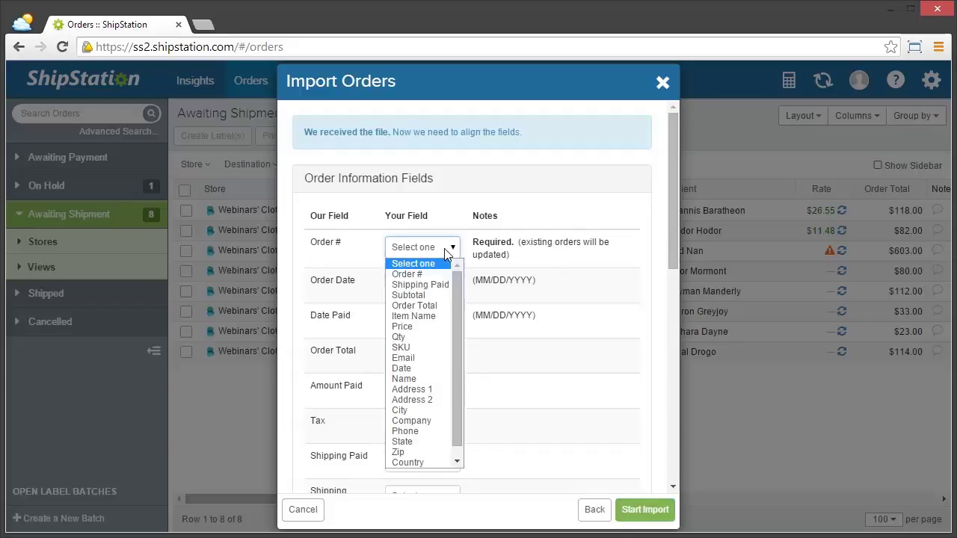
{"action": "left_click", "coordinate": [407, 274]}
{"action": "left_click", "coordinate": [437, 288]}
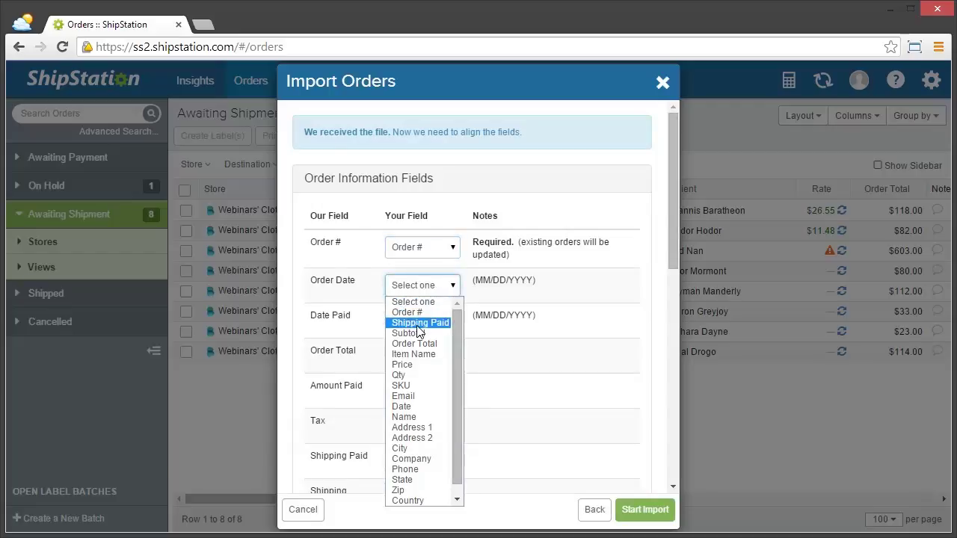
{"action": "left_click", "coordinate": [413, 407]}
{"action": "left_click", "coordinate": [451, 357]}
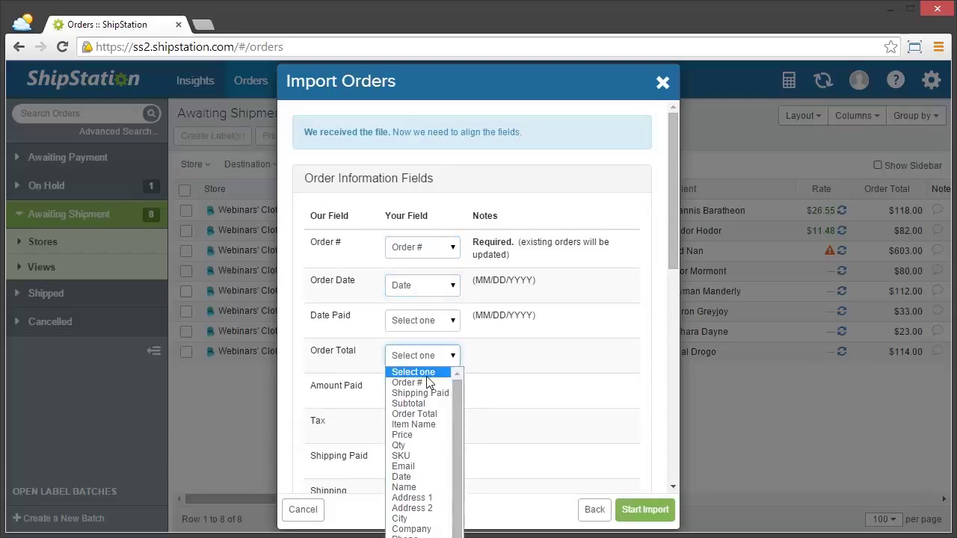
{"action": "left_click", "coordinate": [430, 414]}
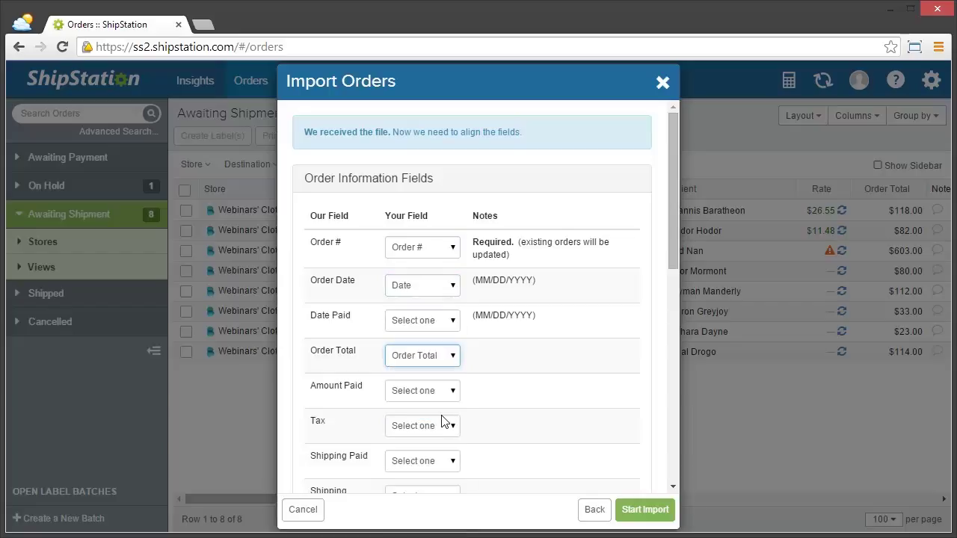
Map Shipping Paid to Shipping Paid and Weight (oz) to Weight.
{"action": "left_click", "coordinate": [451, 461]}
{"action": "left_click", "coordinate": [420, 499]}
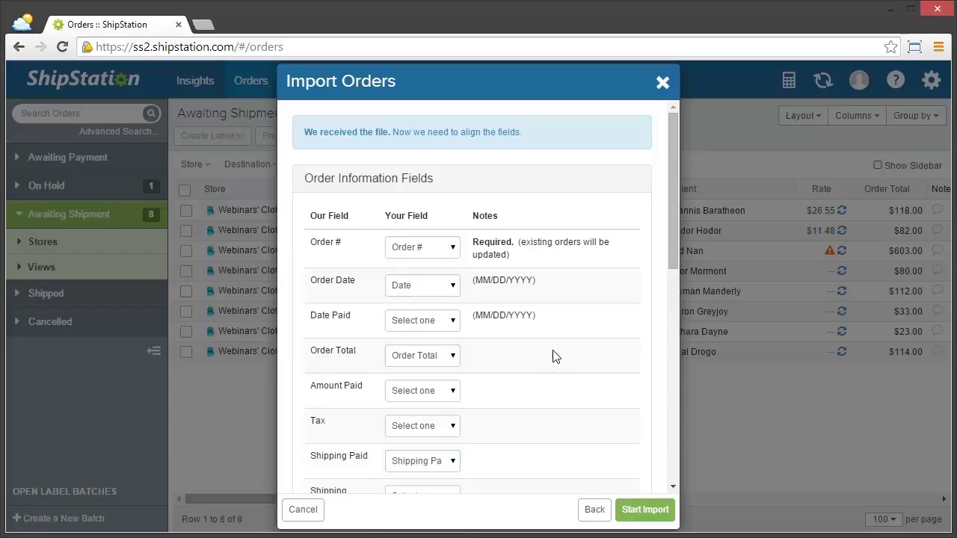
{"action": "scroll", "coordinate": [553, 357], "scroll_direction": "down", "scroll_amount": 2}
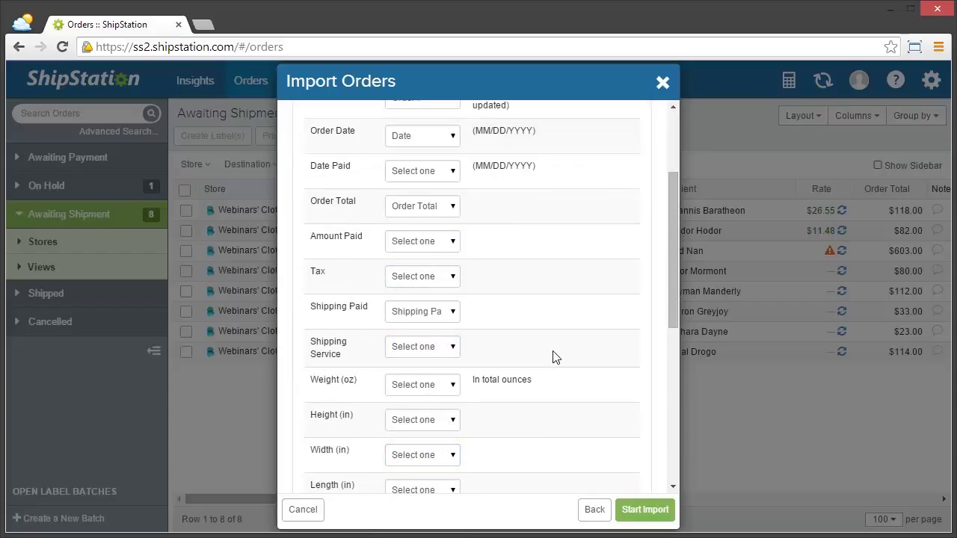
{"action": "left_click", "coordinate": [433, 385]}
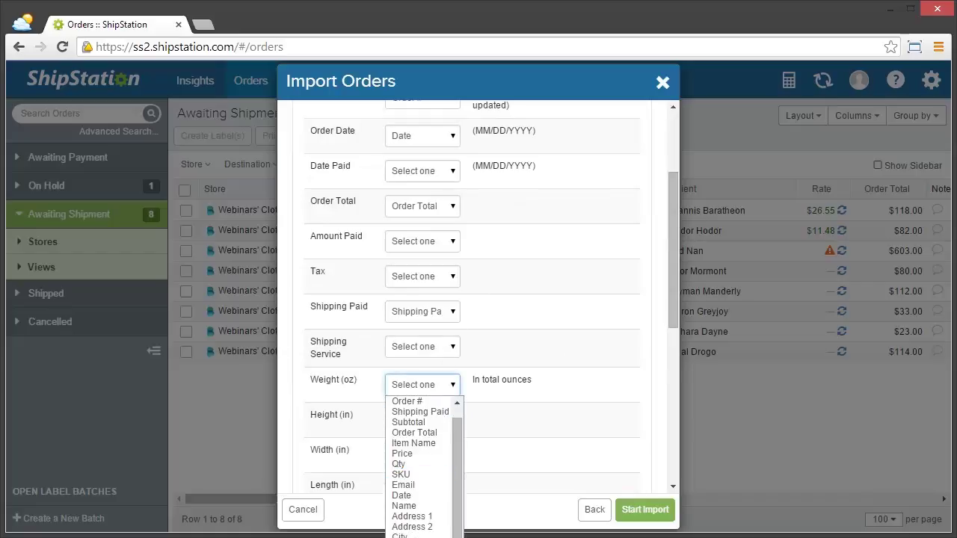
{"action": "key", "text": "w"}
{"action": "key", "text": "Return"}
{"action": "scroll", "coordinate": [577, 370], "scroll_direction": "down", "scroll_amount": 3}
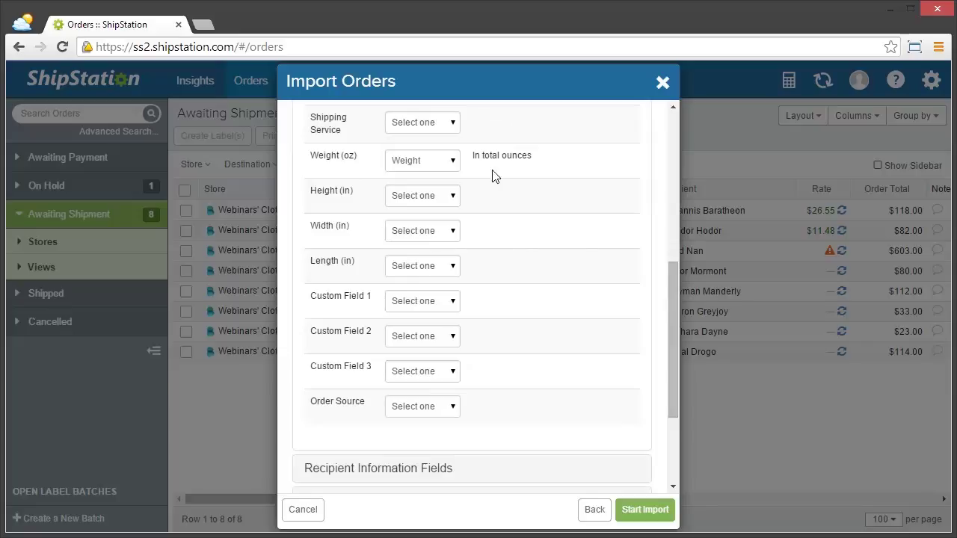
{"action": "scroll", "coordinate": [538, 271], "scroll_direction": "up", "scroll_amount": 5}
Expand the recipient fields and map Buyer Full Name to Name and Buyer Phone to Phone.
{"action": "left_click", "coordinate": [364, 186]}
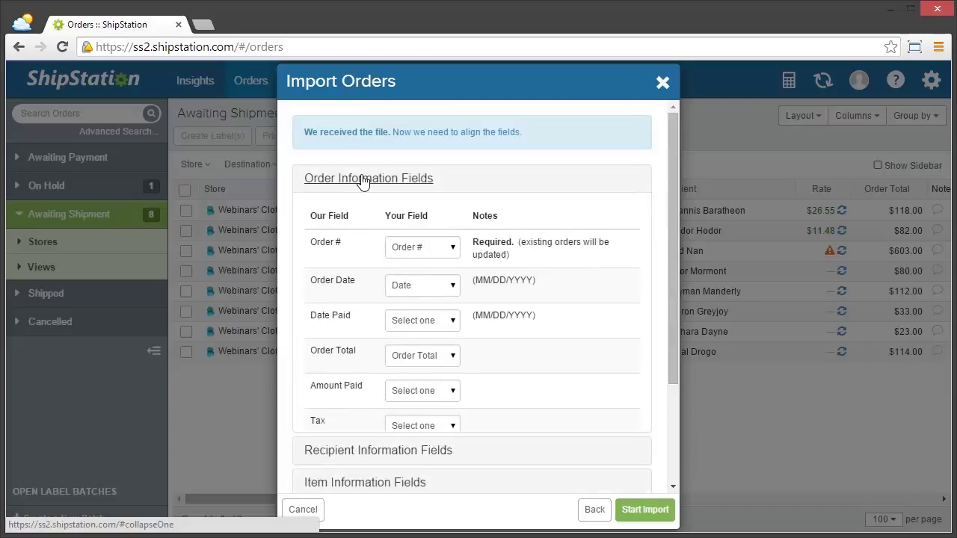
{"action": "left_click", "coordinate": [362, 210]}
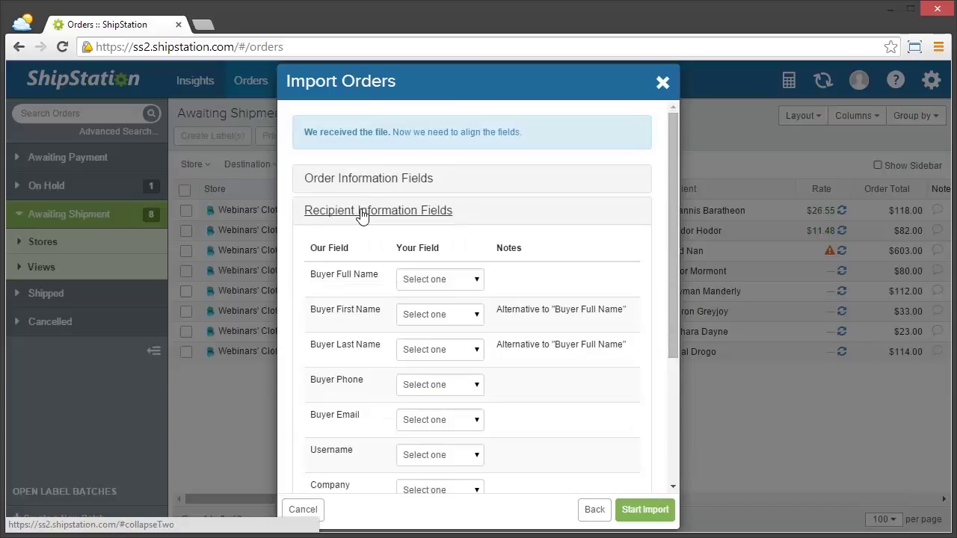
{"action": "left_click", "coordinate": [474, 284]}
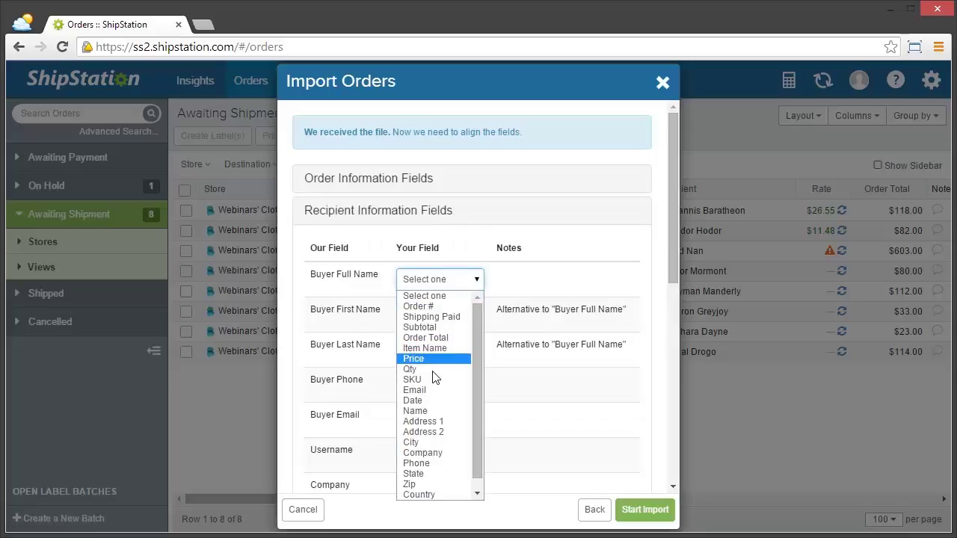
{"action": "left_click", "coordinate": [436, 411]}
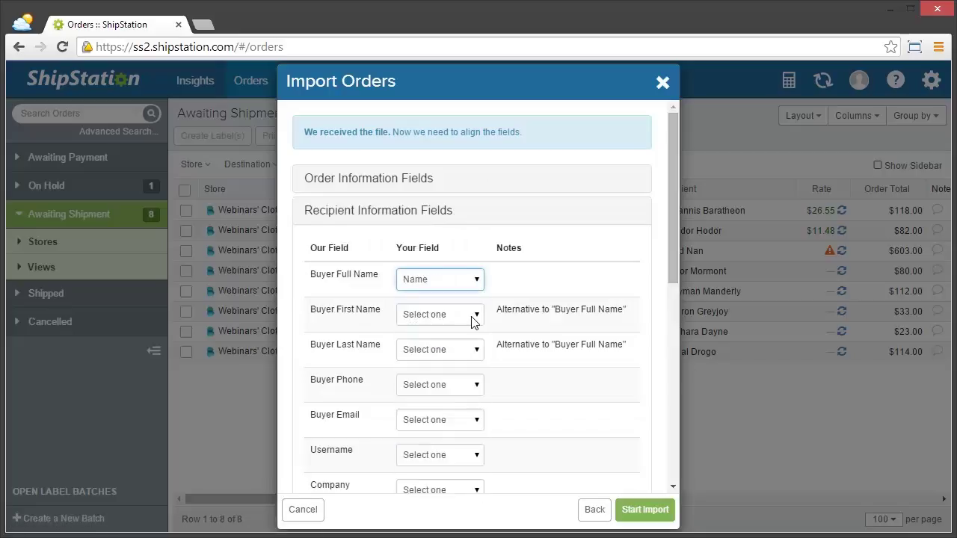
{"action": "left_click", "coordinate": [462, 385]}
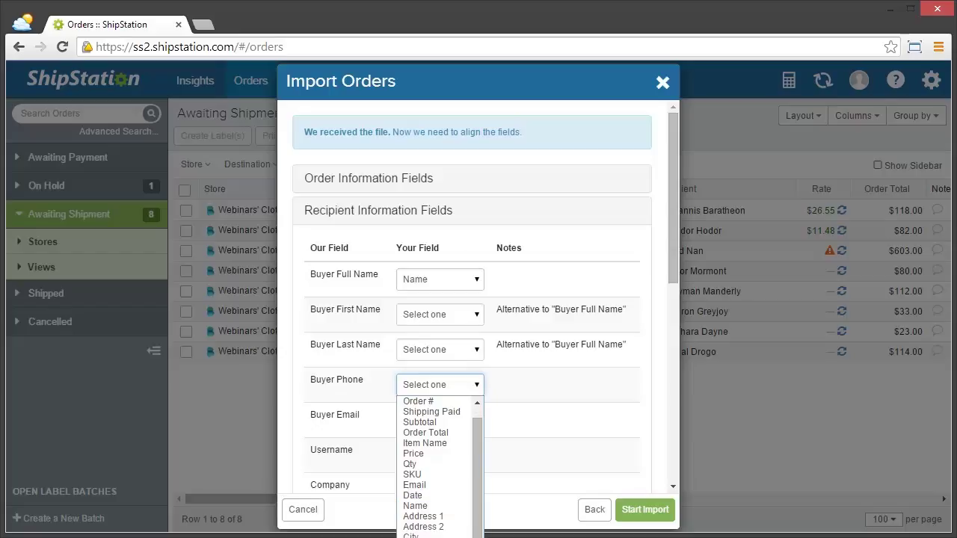
{"action": "key", "text": "p"}
{"action": "key", "text": "Return"}
{"action": "scroll", "coordinate": [573, 332], "scroll_direction": "down", "scroll_amount": 4}
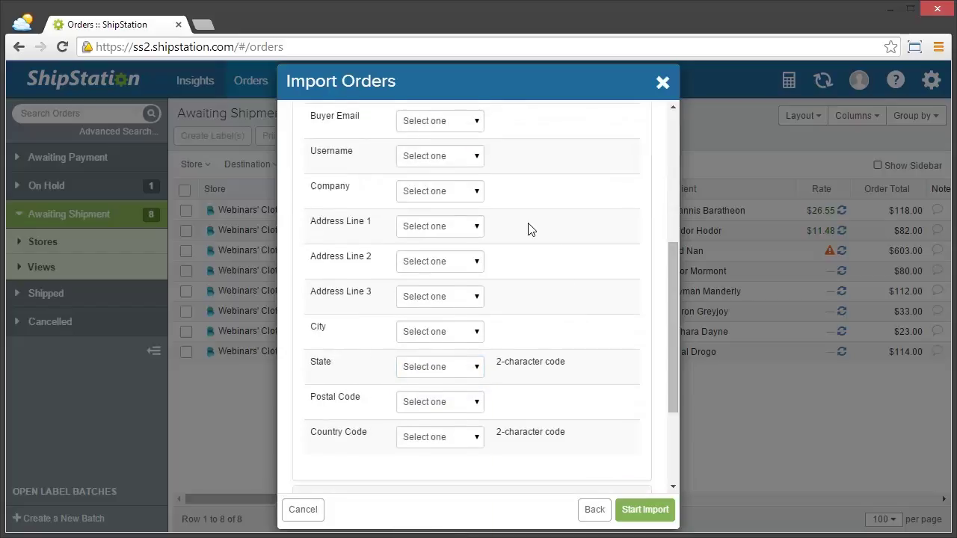
{"action": "scroll", "coordinate": [520, 220], "scroll_direction": "up", "scroll_amount": 1}
Map Buyer Email, Company, Address Line 1 and Address Line 2 to Email, Company, Address 1, Address 2.
{"action": "left_click", "coordinate": [473, 196]}
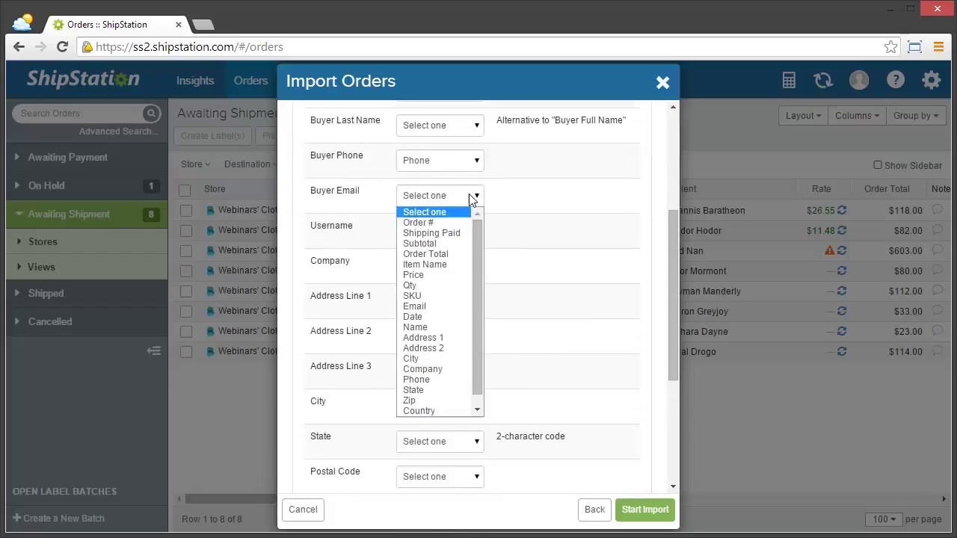
{"action": "left_click", "coordinate": [445, 307]}
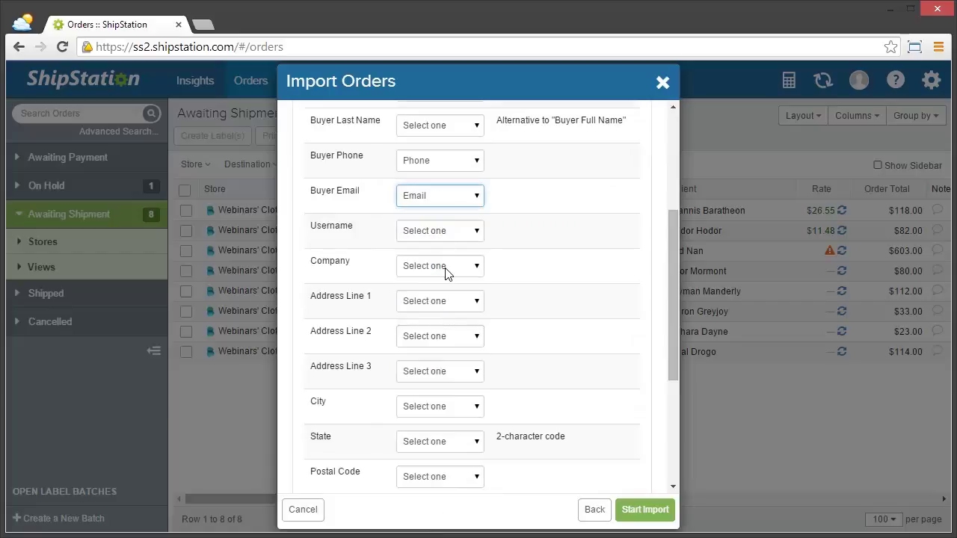
{"action": "left_click", "coordinate": [444, 267]}
{"action": "left_click", "coordinate": [448, 439]}
{"action": "left_click", "coordinate": [431, 308]}
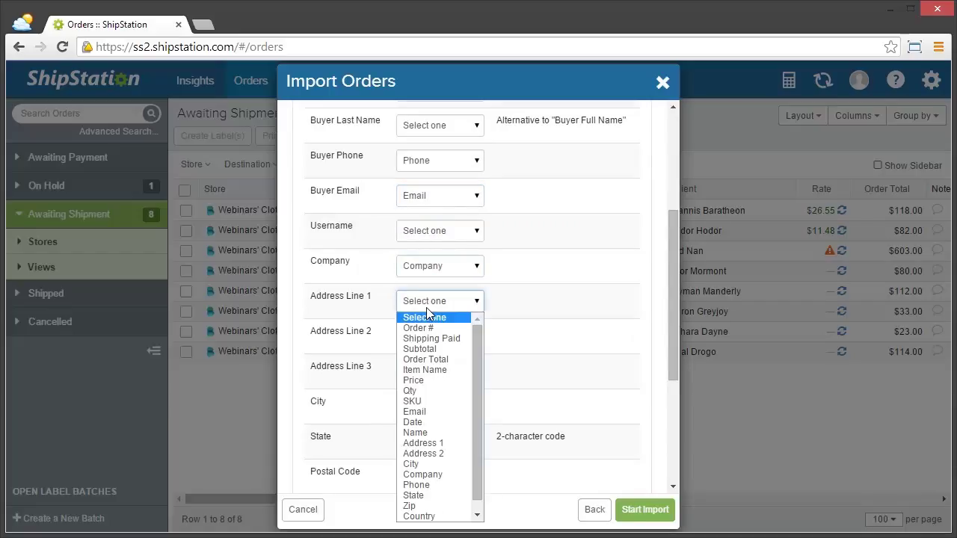
{"action": "left_click", "coordinate": [428, 441]}
{"action": "left_click", "coordinate": [436, 338]}
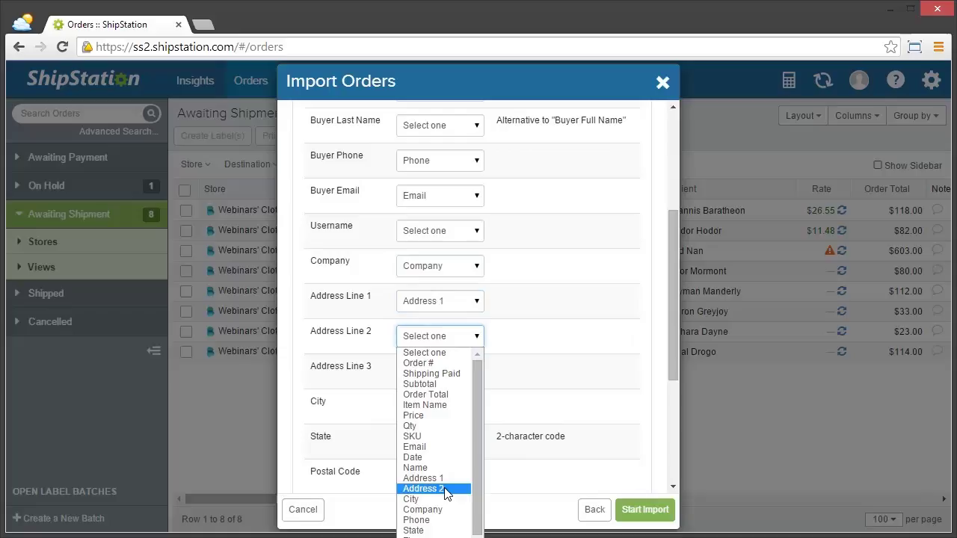
{"action": "left_click", "coordinate": [434, 489]}
Map City, State, Postal Code and Country Code to City, State, Zip and Country.
{"action": "scroll", "coordinate": [598, 311], "scroll_direction": "down", "scroll_amount": 3}
{"action": "left_click", "coordinate": [439, 258]}
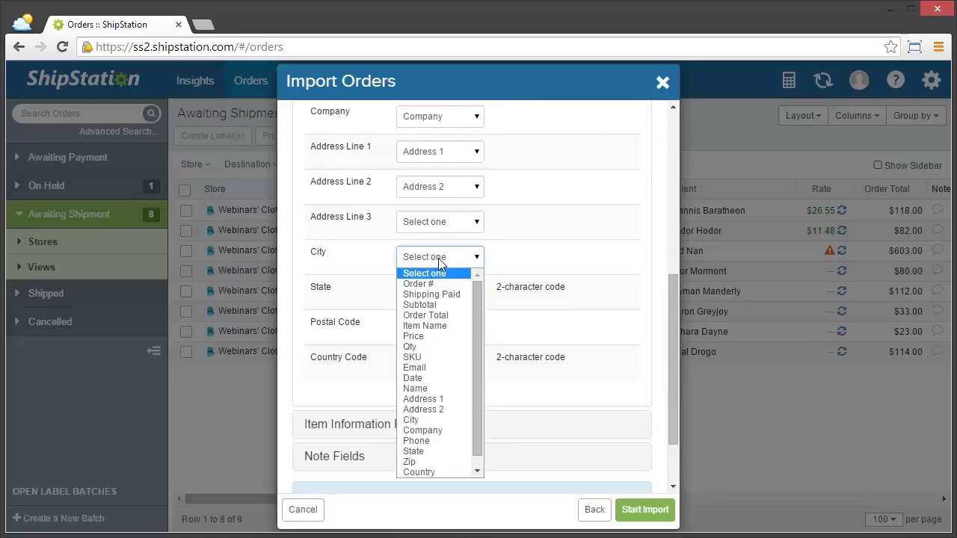
{"action": "left_click", "coordinate": [413, 420]}
{"action": "left_click", "coordinate": [423, 294]}
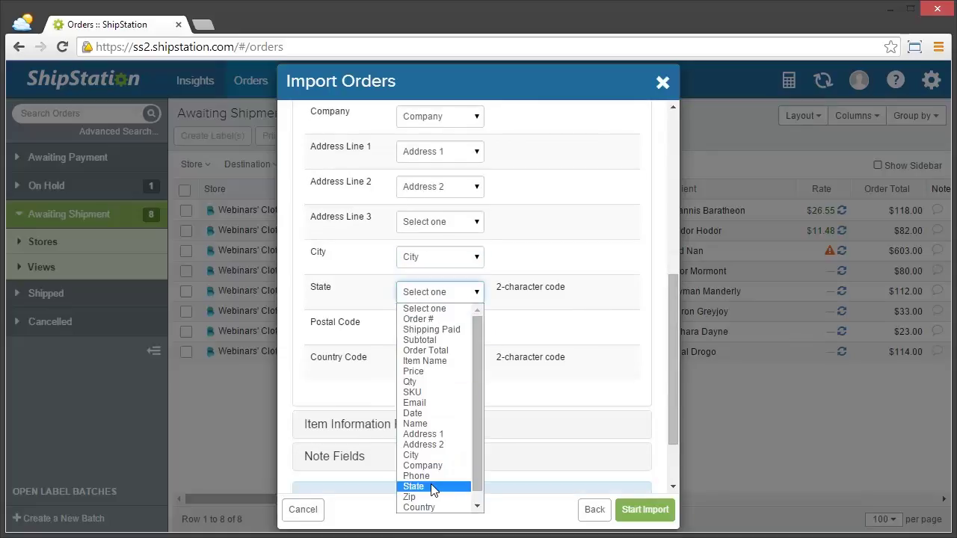
{"action": "left_click", "coordinate": [416, 487]}
{"action": "left_click", "coordinate": [434, 330]}
{"action": "left_click", "coordinate": [436, 532]}
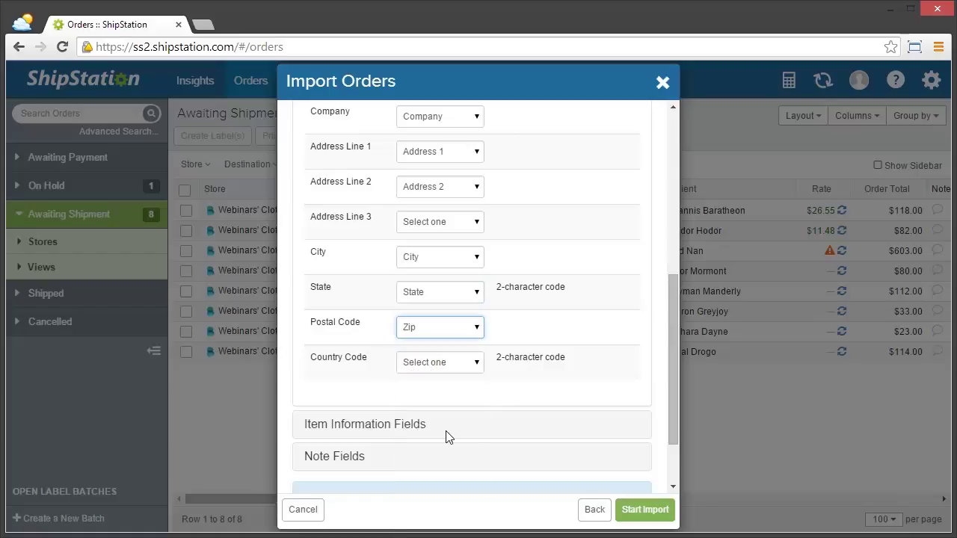
{"action": "left_click", "coordinate": [443, 363]}
{"action": "scroll", "coordinate": [436, 443], "scroll_direction": "down", "scroll_amount": 1}
{"action": "left_click", "coordinate": [428, 288]}
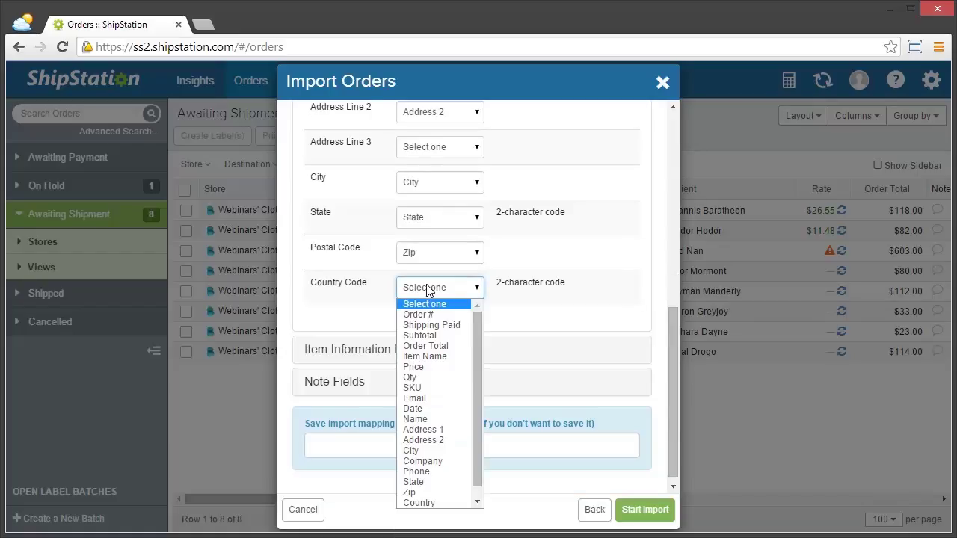
{"action": "left_click", "coordinate": [438, 503]}
Map Item SKU to SKU, Item Name / Title to Item Name, and Item Quantity to Qty.
{"action": "left_click", "coordinate": [394, 348]}
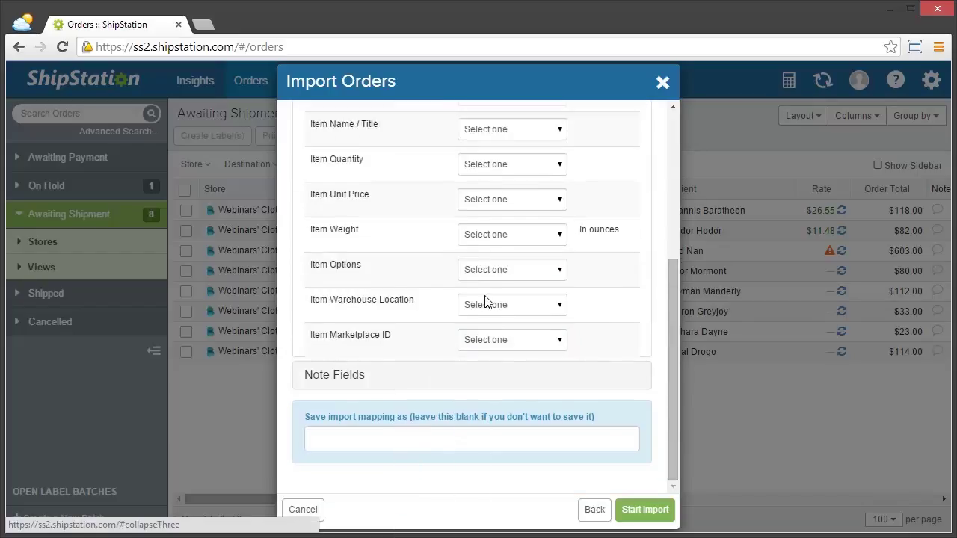
{"action": "left_click", "coordinate": [496, 216]}
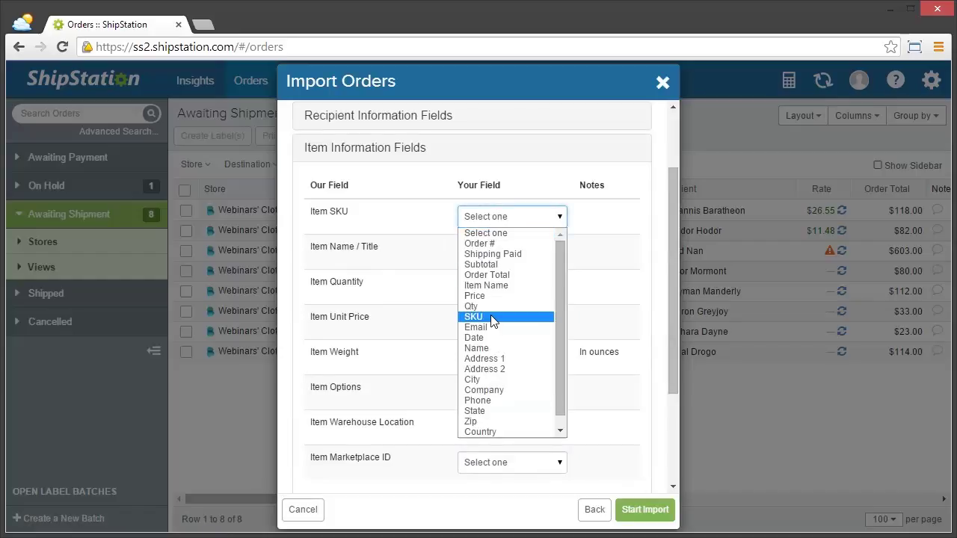
{"action": "left_click", "coordinate": [482, 317]}
{"action": "left_click", "coordinate": [490, 251]}
{"action": "left_click", "coordinate": [487, 321]}
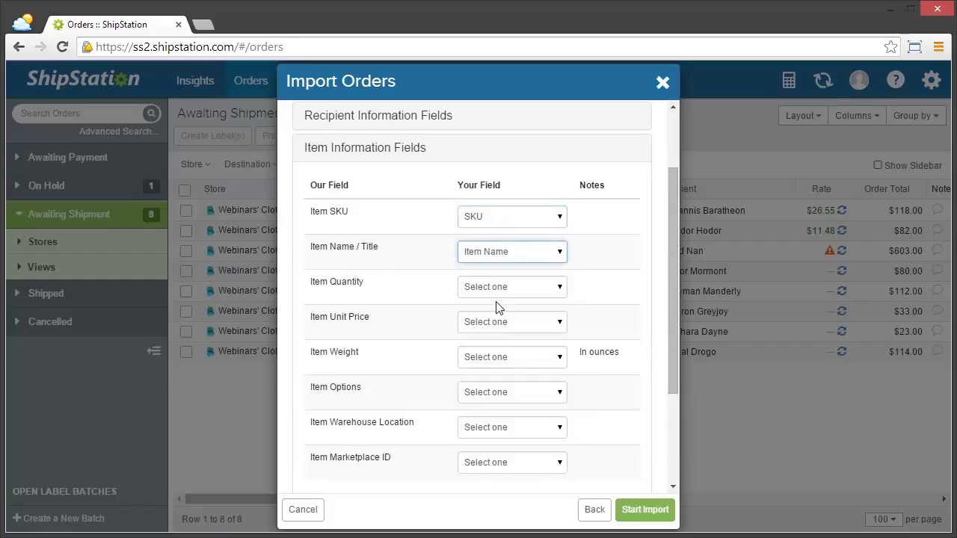
{"action": "left_click", "coordinate": [495, 287]}
{"action": "left_click", "coordinate": [486, 376]}
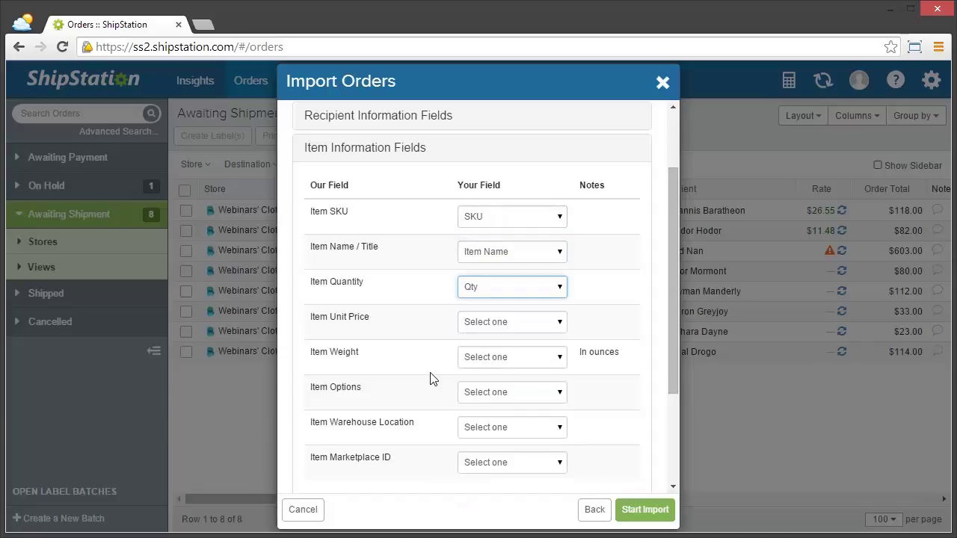
{"action": "left_click", "coordinate": [433, 349]}
{"action": "scroll", "coordinate": [436, 349], "scroll_direction": "down", "scroll_amount": 2}
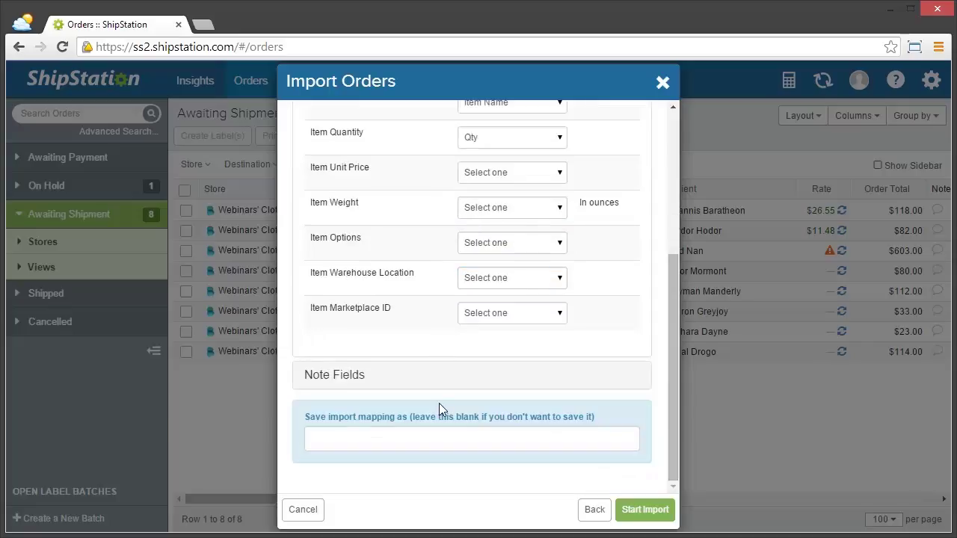
Save the field mapping as 'Manual Order' and start the import of the ten orders.
{"action": "left_click", "coordinate": [435, 439]}
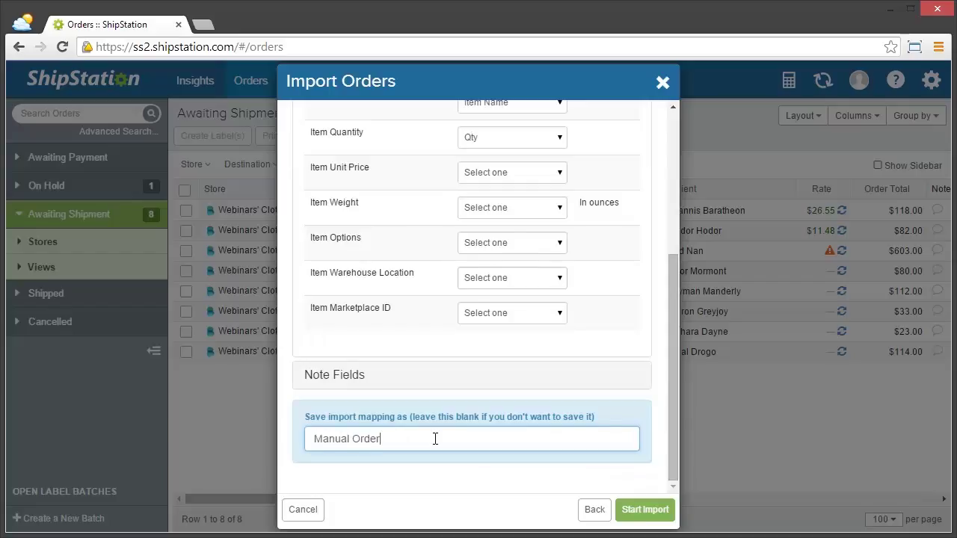
{"action": "left_click", "coordinate": [642, 511]}
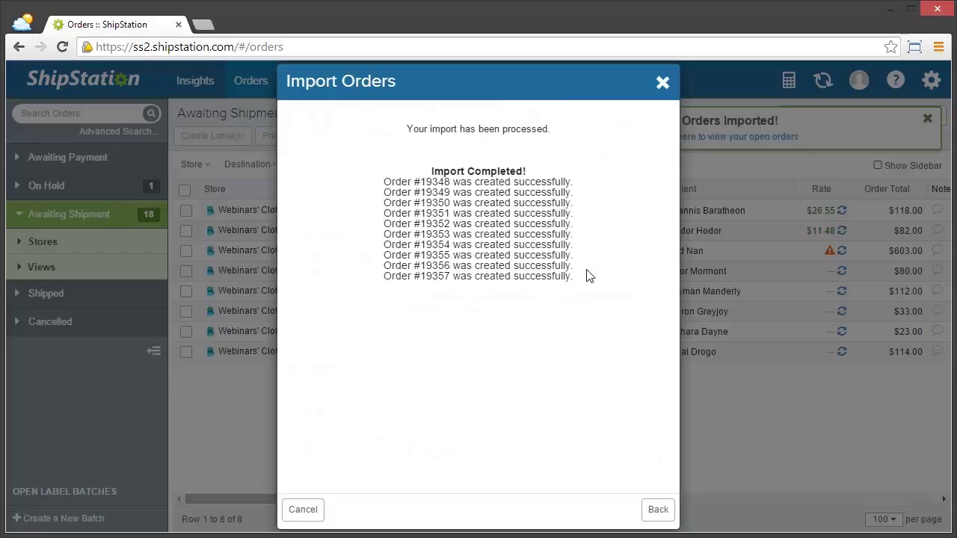
Close the import summary and view the 10 orders in the Manual Orders store.
{"action": "left_click", "coordinate": [320, 512]}
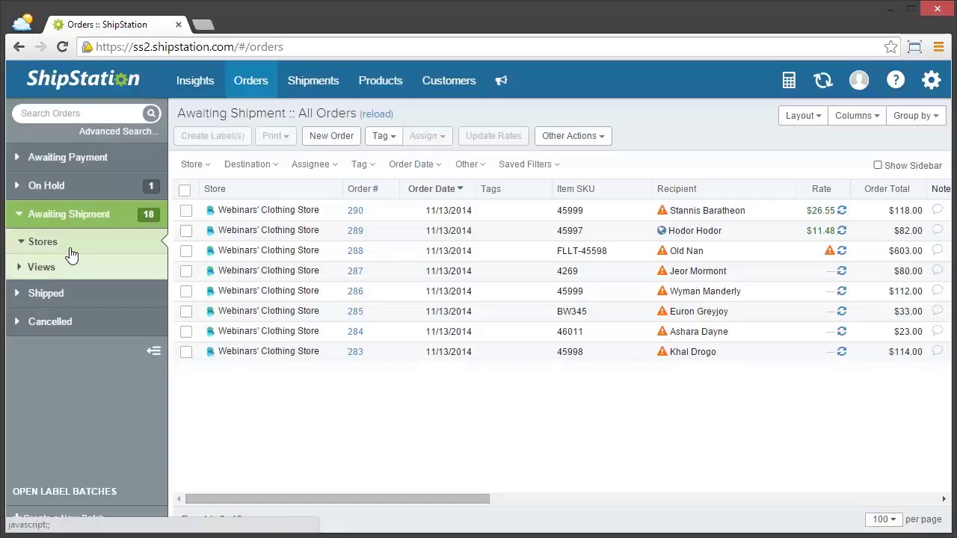
{"action": "left_click", "coordinate": [70, 263]}
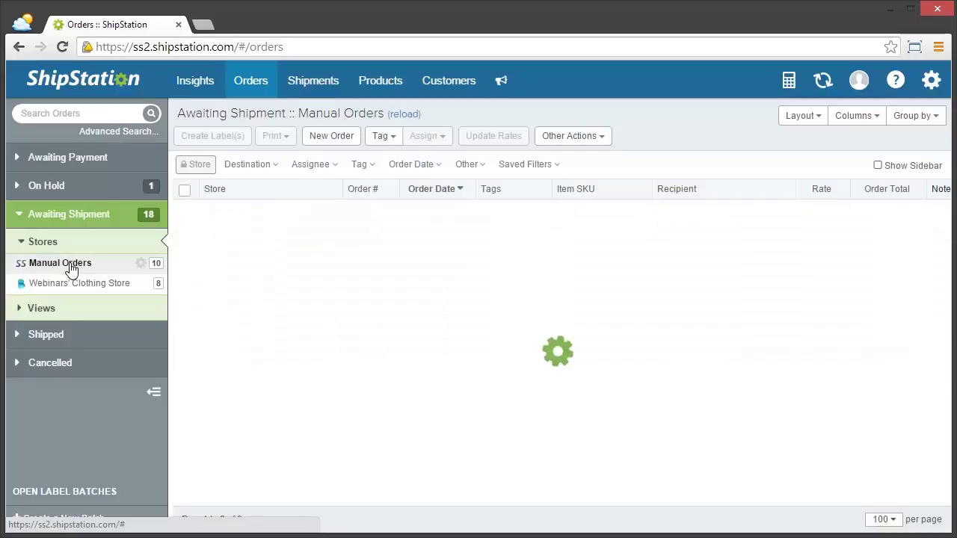